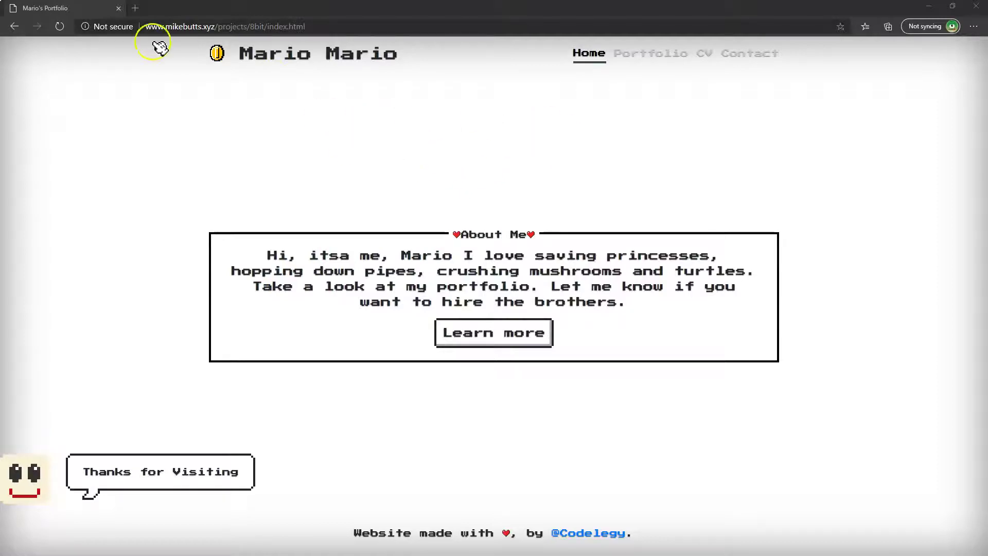
- Replay the home page intro several times, then open the Portfolio gallery, skipping its intro
{"action": "left_click", "coordinate": [60, 29]}
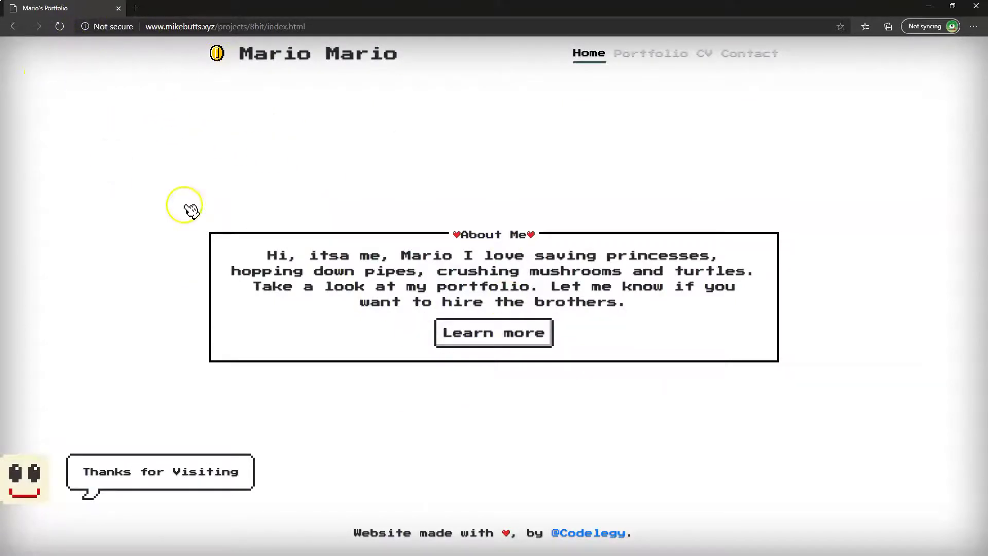
{"action": "left_click", "coordinate": [58, 27]}
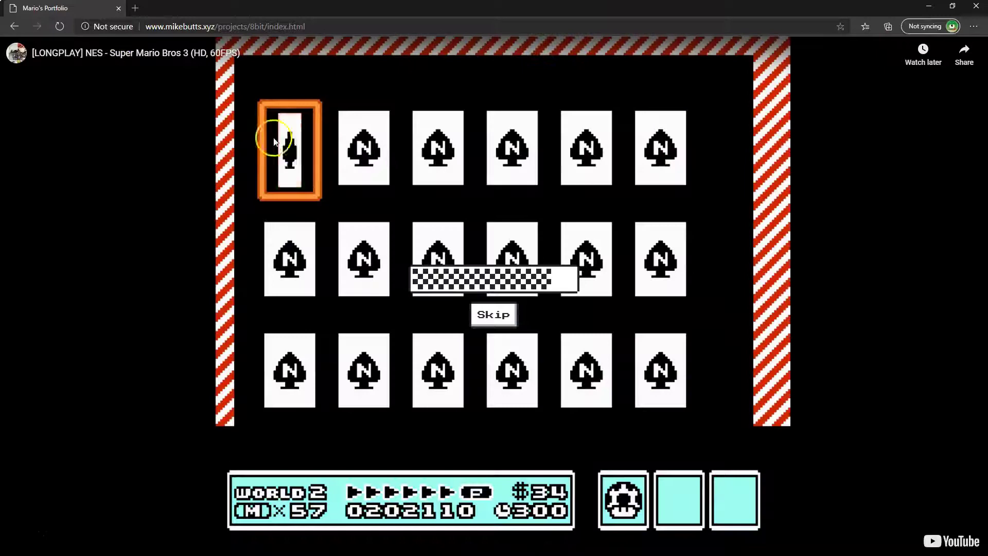
{"action": "left_click", "coordinate": [493, 316]}
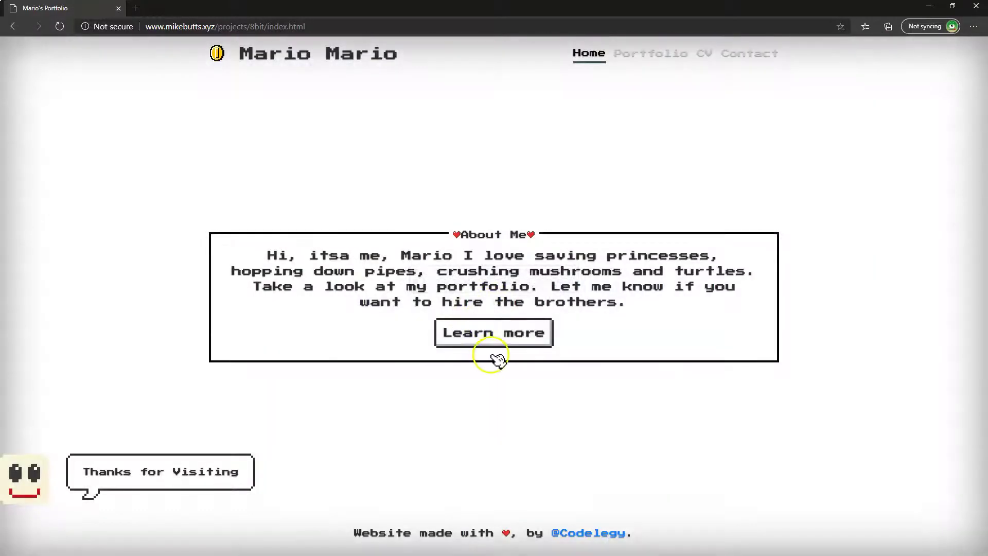
{"action": "left_click", "coordinate": [59, 27]}
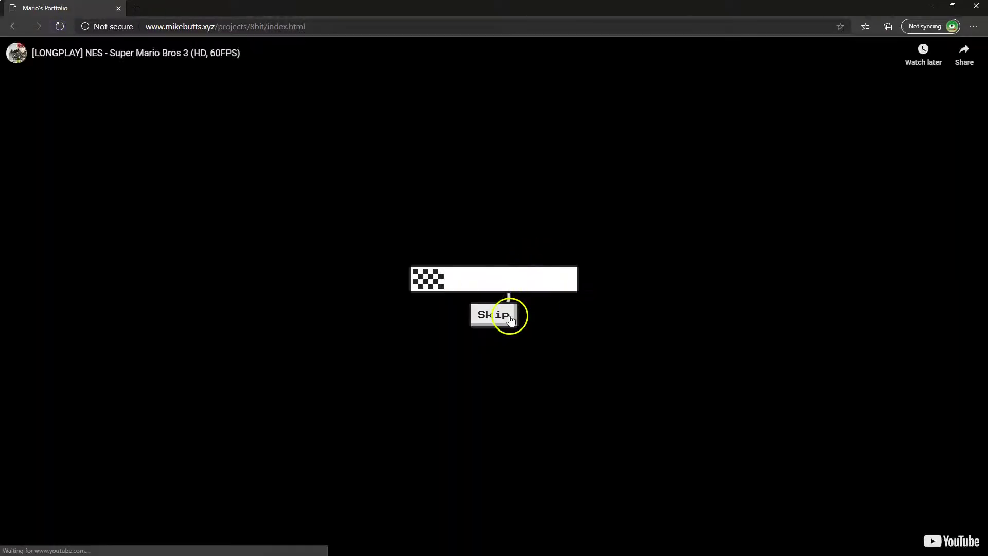
{"action": "left_click", "coordinate": [504, 315]}
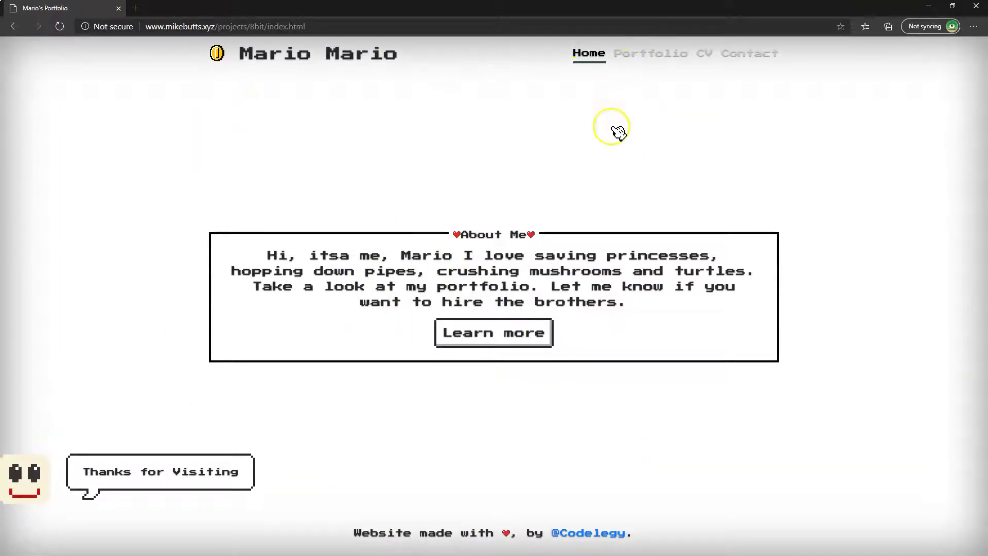
{"action": "left_click", "coordinate": [652, 53]}
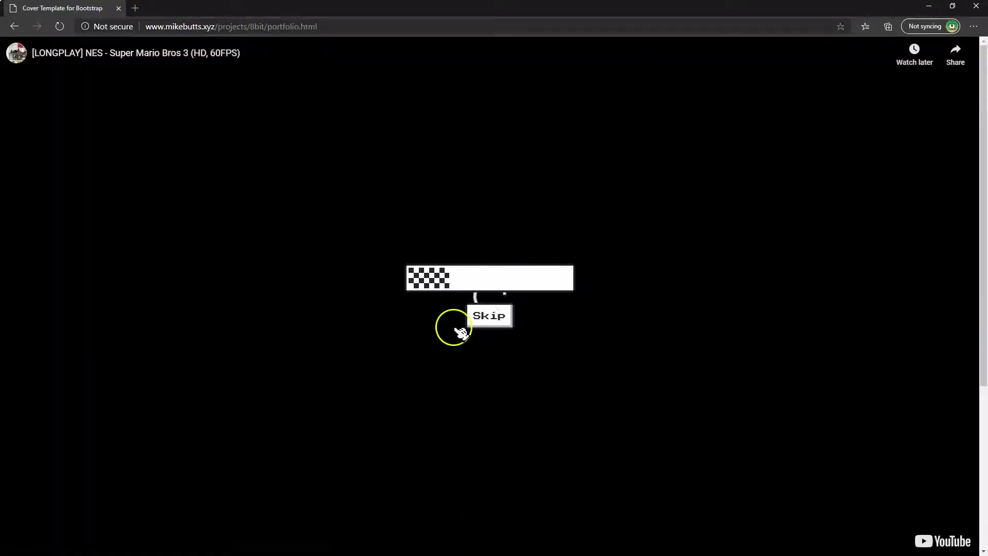
{"action": "left_click", "coordinate": [482, 318]}
{"action": "scroll", "coordinate": [389, 210], "scroll_direction": "down", "scroll_amount": 2}
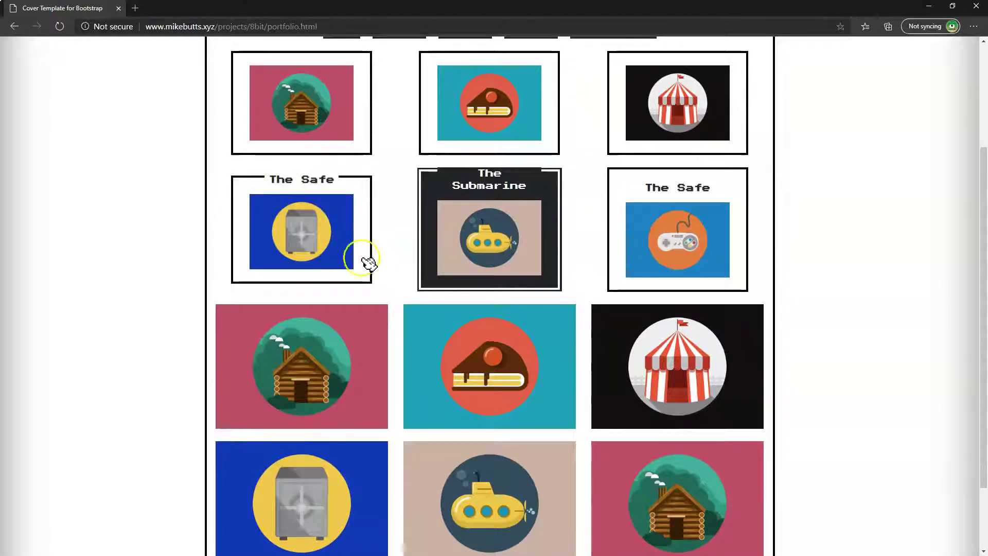
{"action": "scroll", "coordinate": [521, 237], "scroll_direction": "up", "scroll_amount": 2}
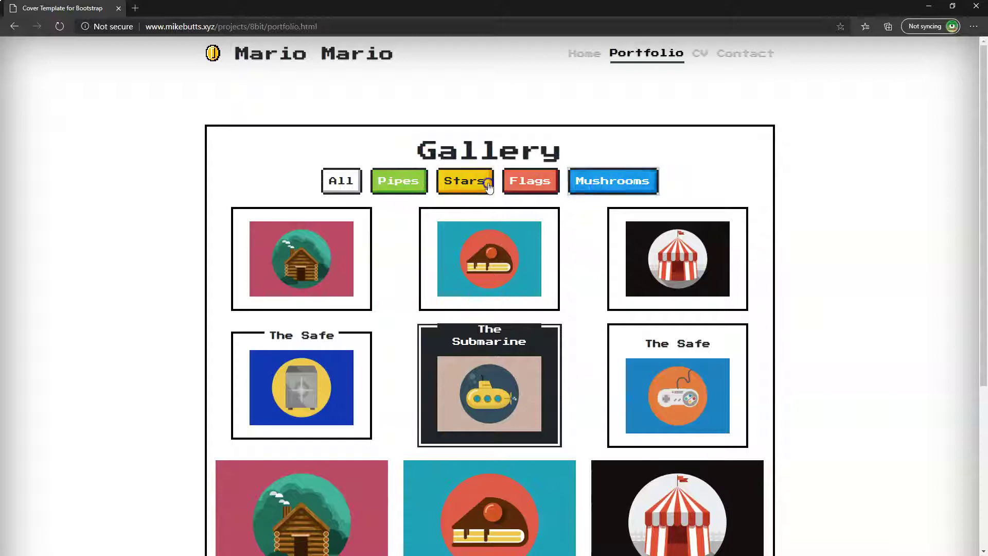
{"action": "scroll", "coordinate": [522, 227], "scroll_direction": "down", "scroll_amount": 3}
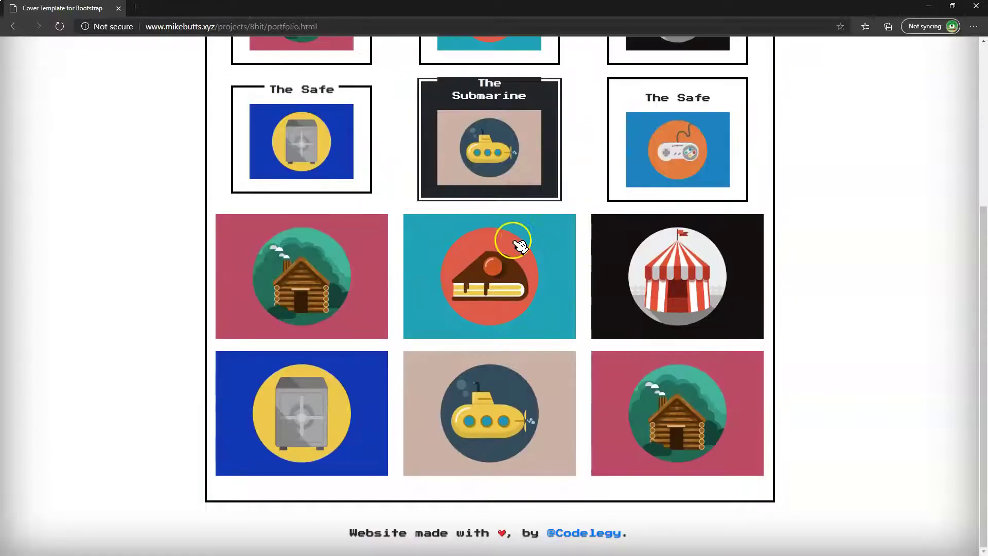
{"action": "scroll", "coordinate": [511, 239], "scroll_direction": "up", "scroll_amount": 3}
- Open the CV page and skip its intro to show skills, education and job experience
{"action": "left_click", "coordinate": [701, 54]}
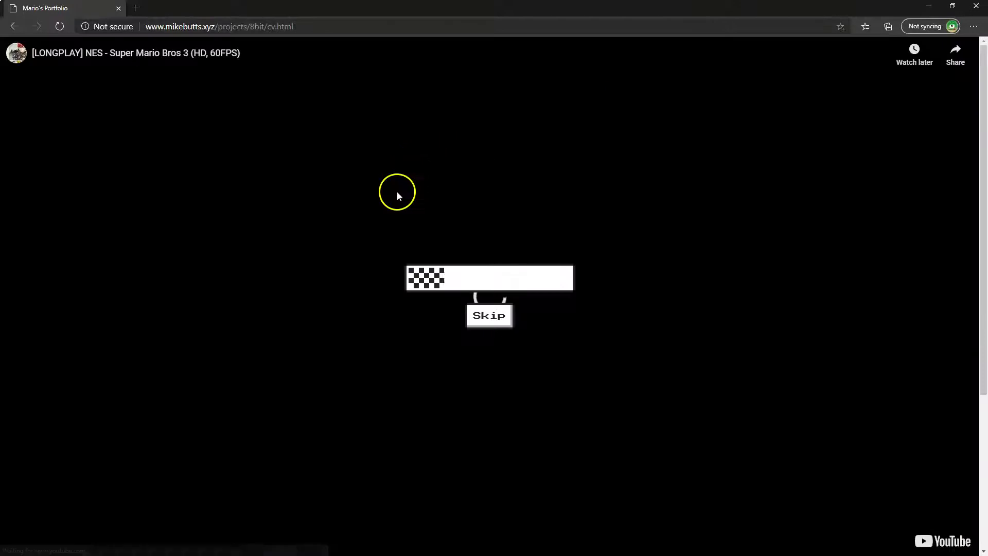
{"action": "left_click", "coordinate": [488, 315]}
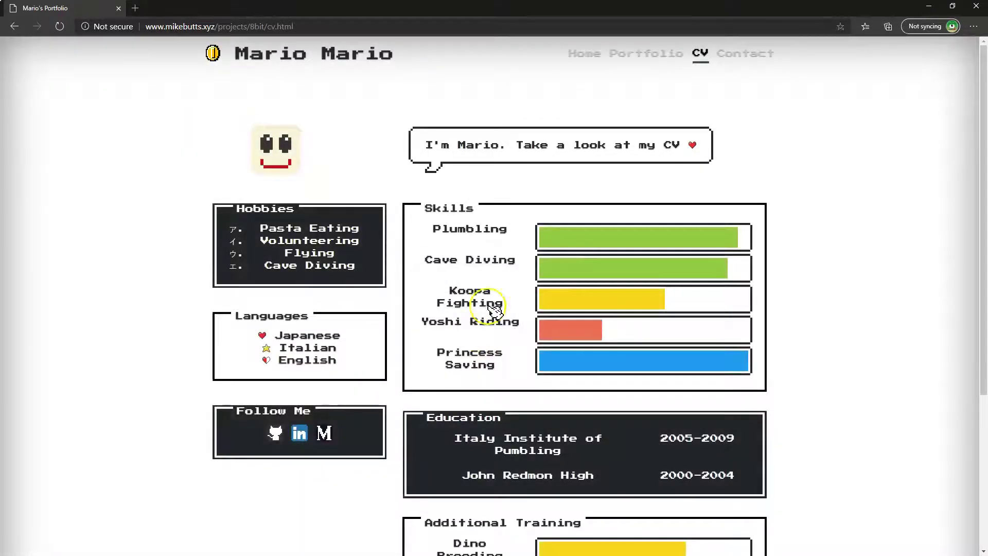
{"action": "scroll", "coordinate": [463, 232], "scroll_direction": "down", "scroll_amount": 4}
{"action": "scroll", "coordinate": [548, 282], "scroll_direction": "up", "scroll_amount": 4}
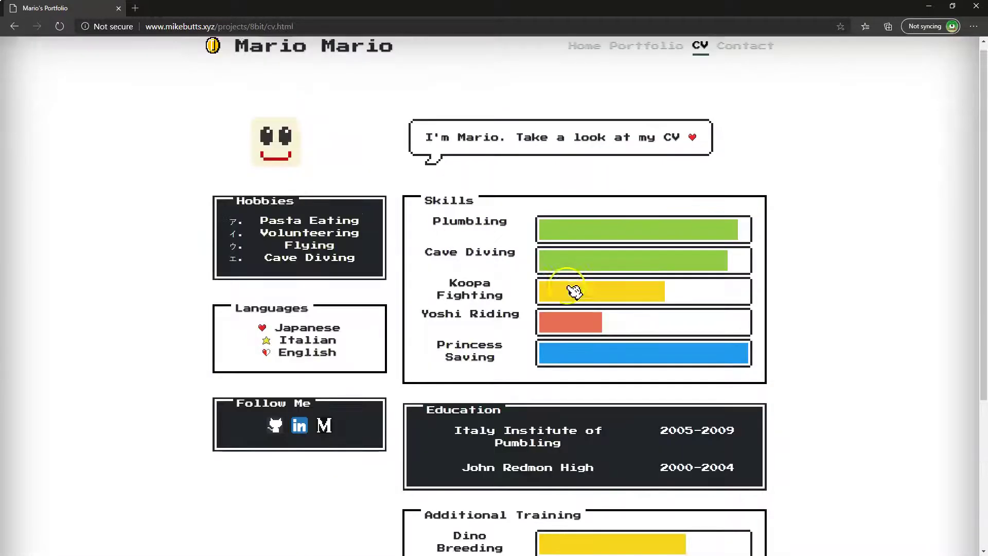
{"action": "scroll", "coordinate": [624, 229], "scroll_direction": "down", "scroll_amount": 3}
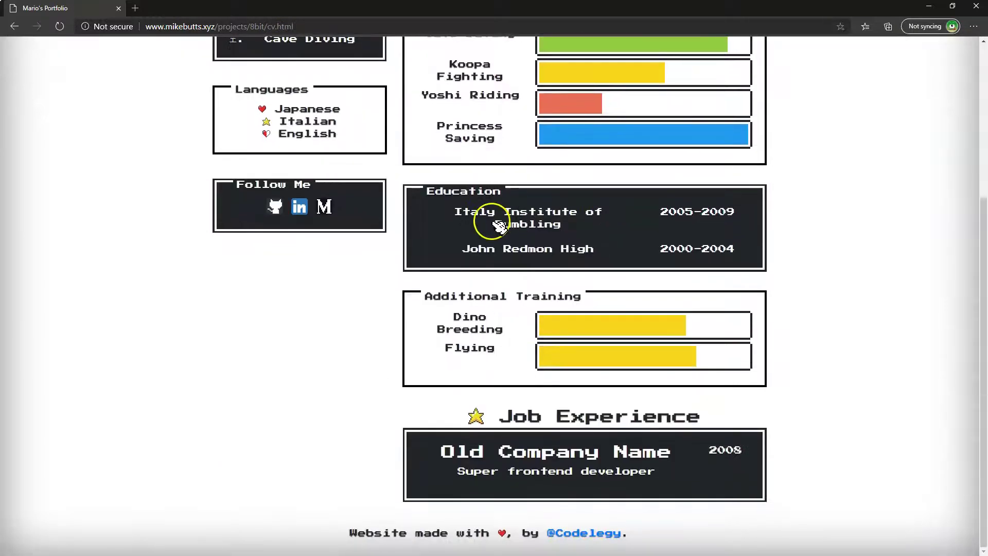
{"action": "scroll", "coordinate": [555, 402], "scroll_direction": "up", "scroll_amount": 2}
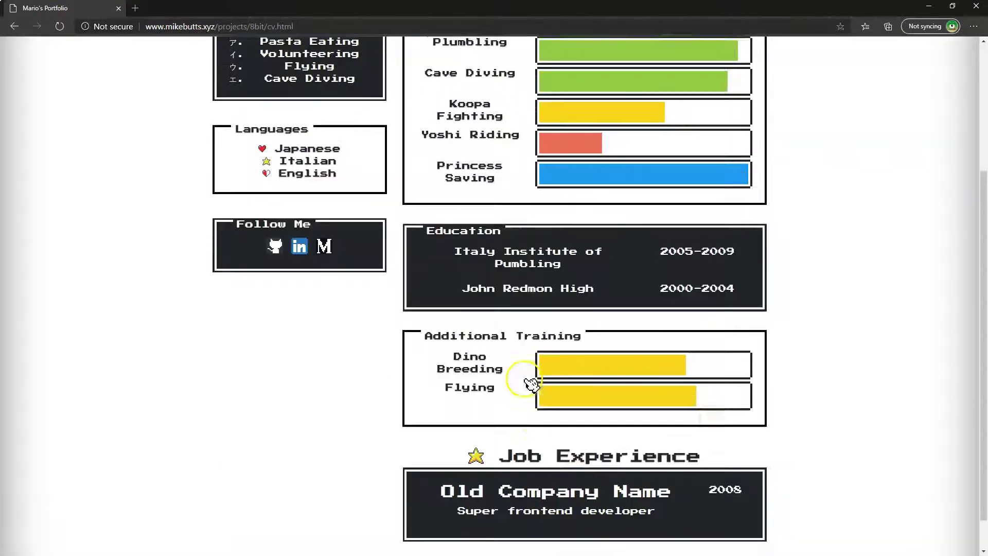
{"action": "scroll", "coordinate": [463, 418], "scroll_direction": "down", "scroll_amount": 2}
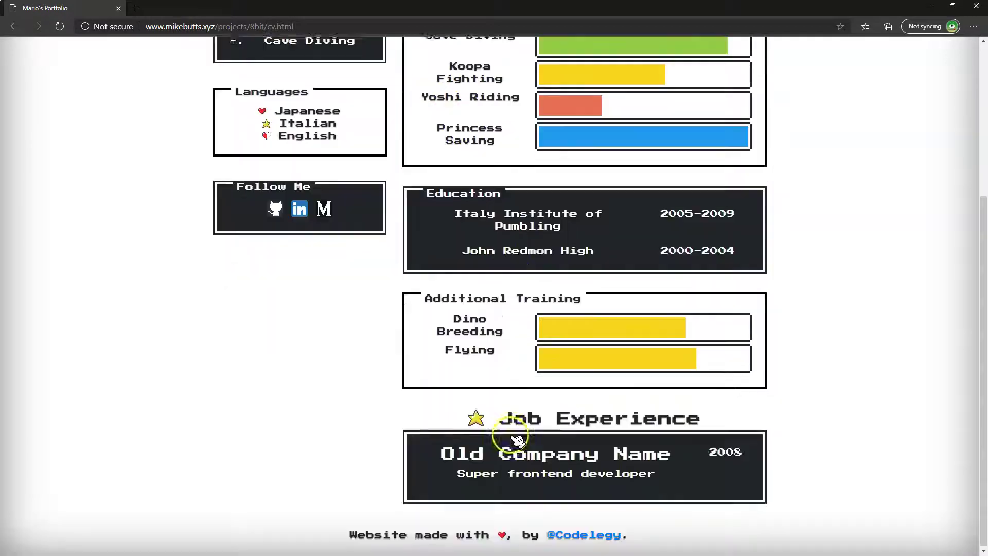
{"action": "scroll", "coordinate": [510, 386], "scroll_direction": "up", "scroll_amount": 1}
{"action": "scroll", "coordinate": [425, 346], "scroll_direction": "up", "scroll_amount": 2}
{"action": "scroll", "coordinate": [434, 379], "scroll_direction": "down", "scroll_amount": 2}
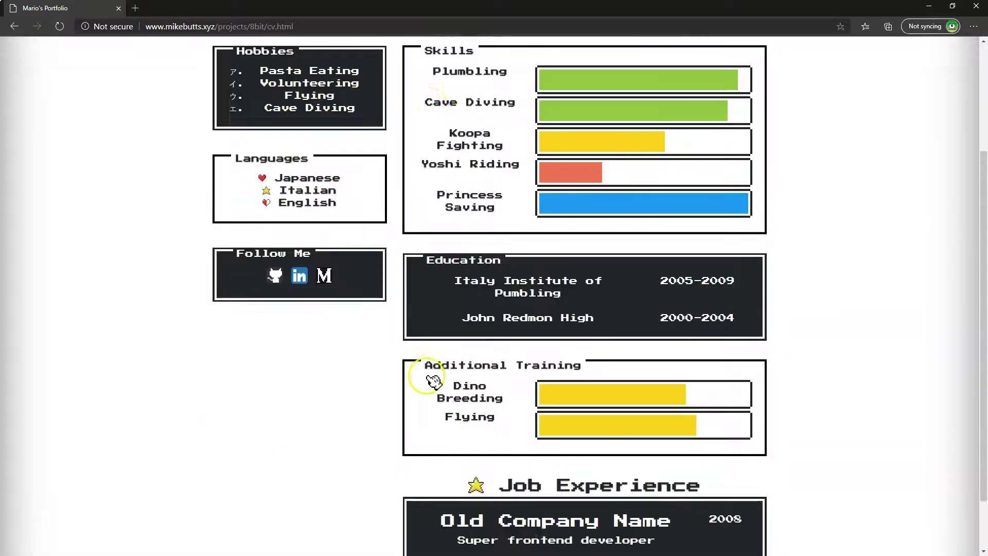
{"action": "scroll", "coordinate": [619, 440], "scroll_direction": "up", "scroll_amount": 1}
{"action": "scroll", "coordinate": [447, 335], "scroll_direction": "up", "scroll_amount": 1}
{"action": "scroll", "coordinate": [444, 370], "scroll_direction": "down", "scroll_amount": 3}
{"action": "scroll", "coordinate": [444, 370], "scroll_direction": "up", "scroll_amount": 3}
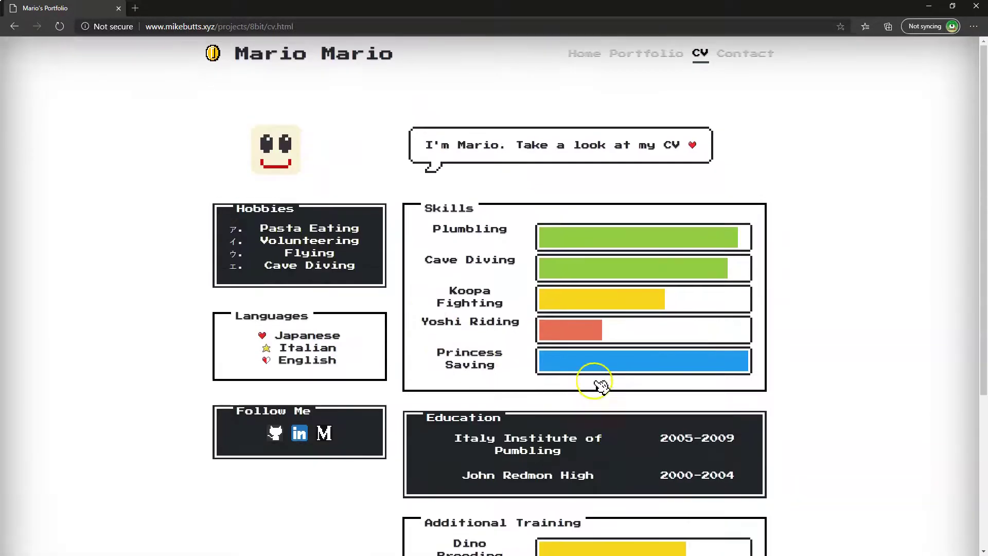
- Open the Contact page past its intro and try the e-mail, name and message fields
{"action": "left_click", "coordinate": [742, 56]}
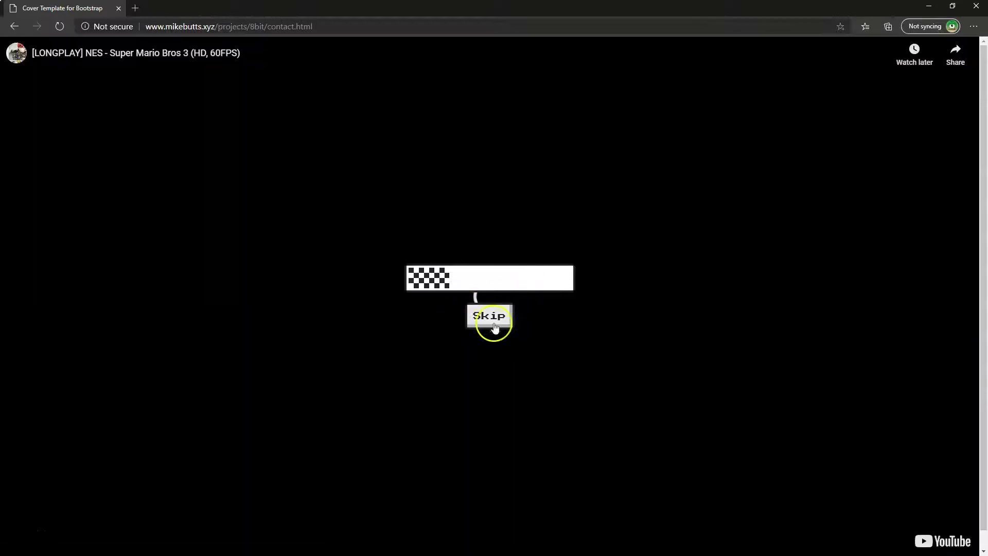
{"action": "left_click", "coordinate": [489, 317]}
{"action": "scroll", "coordinate": [335, 177], "scroll_direction": "down", "scroll_amount": 1}
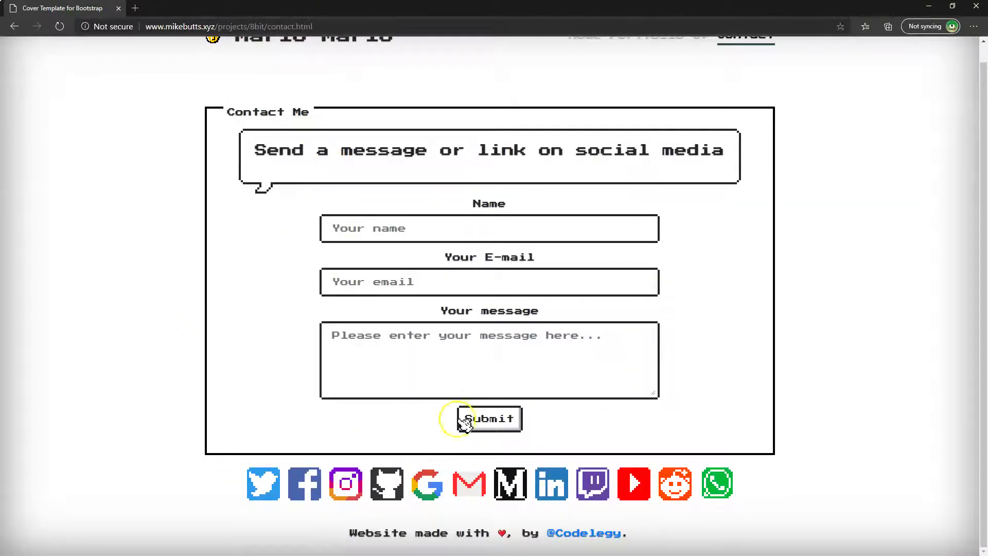
{"action": "left_click", "coordinate": [574, 281]}
{"action": "left_click", "coordinate": [565, 228]}
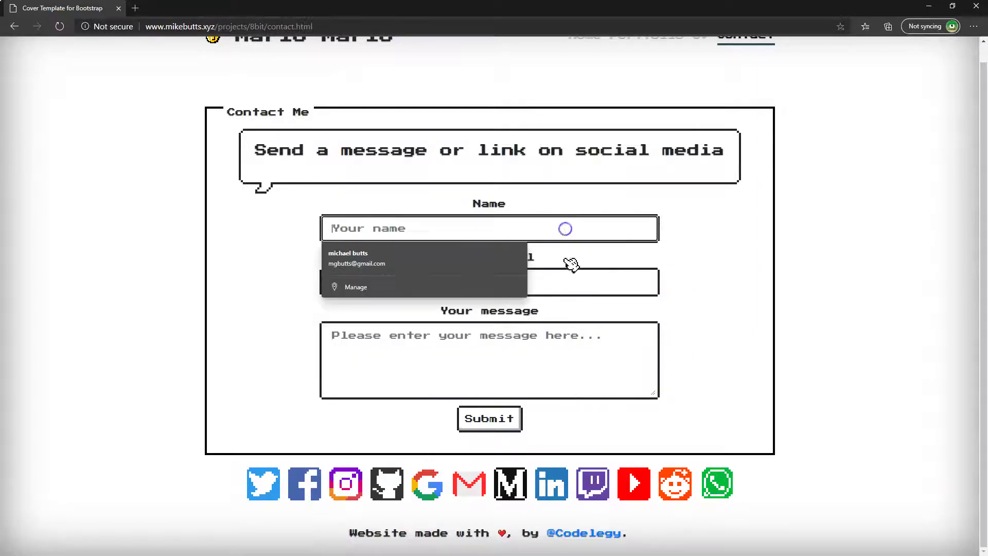
{"action": "left_click", "coordinate": [574, 352]}
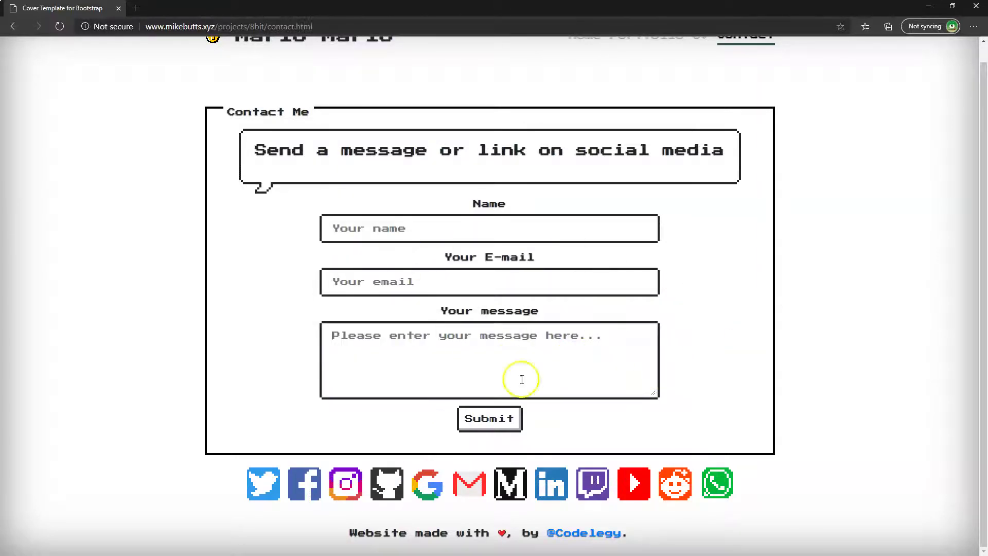
{"action": "scroll", "coordinate": [656, 378], "scroll_direction": "up", "scroll_amount": 1}
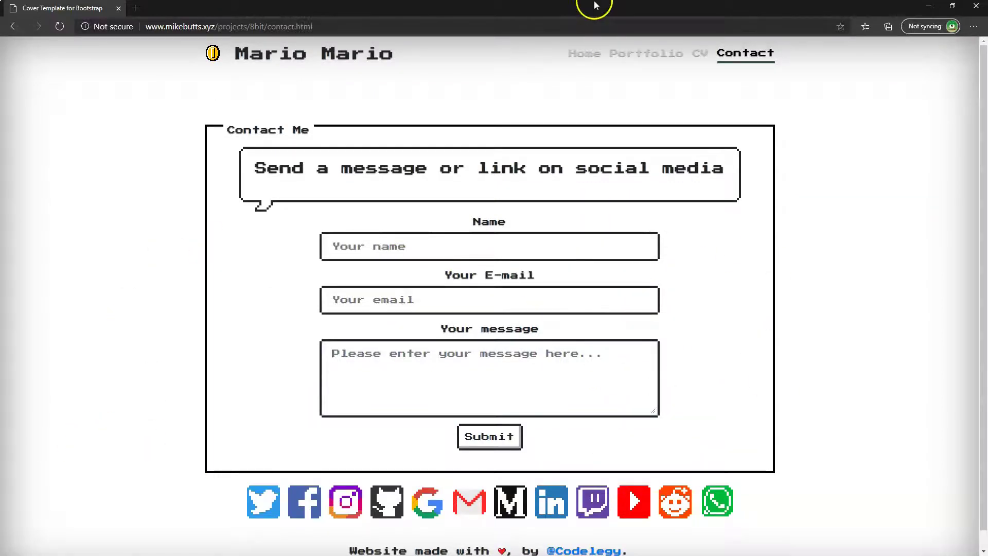
- Return to the Home page, where the Super Mario Bros 3 intro video plays
{"action": "left_click", "coordinate": [577, 56]}
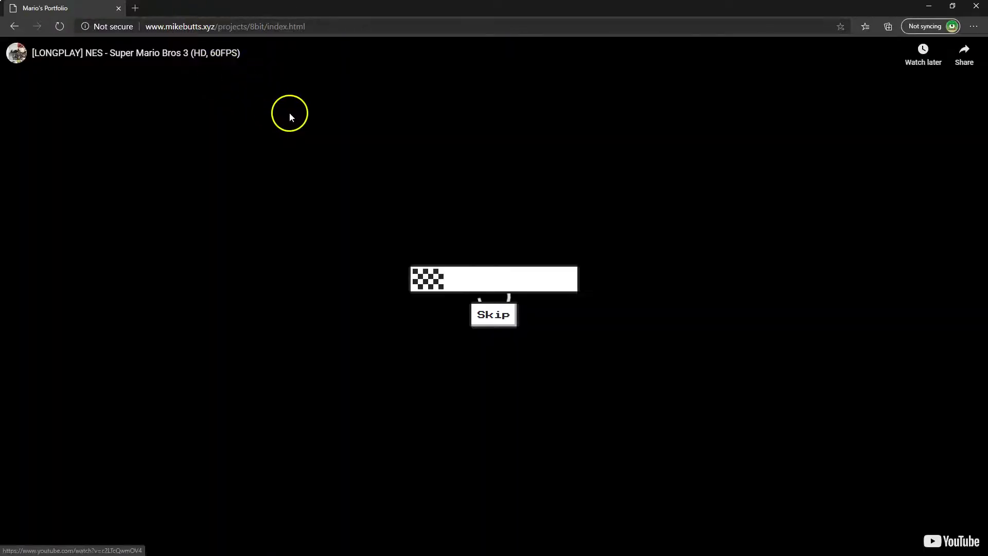